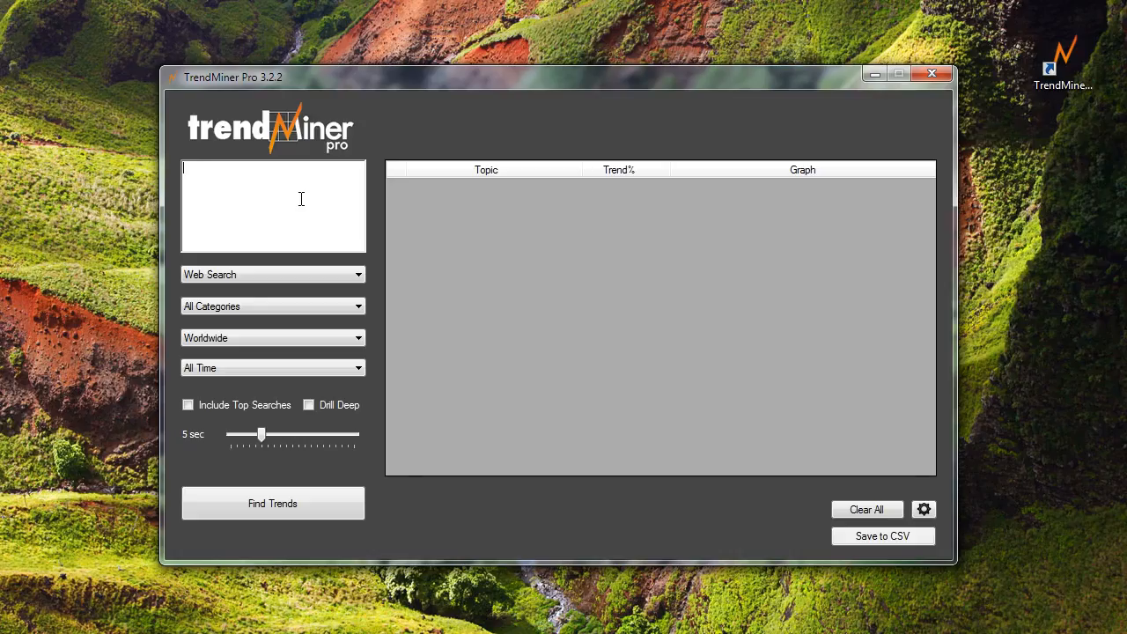
Step: Enter home, home depot and home sales as search keywords on three separate lines
text(home)
key(Return)
text(home depot)
key(Return)
text(home sales)
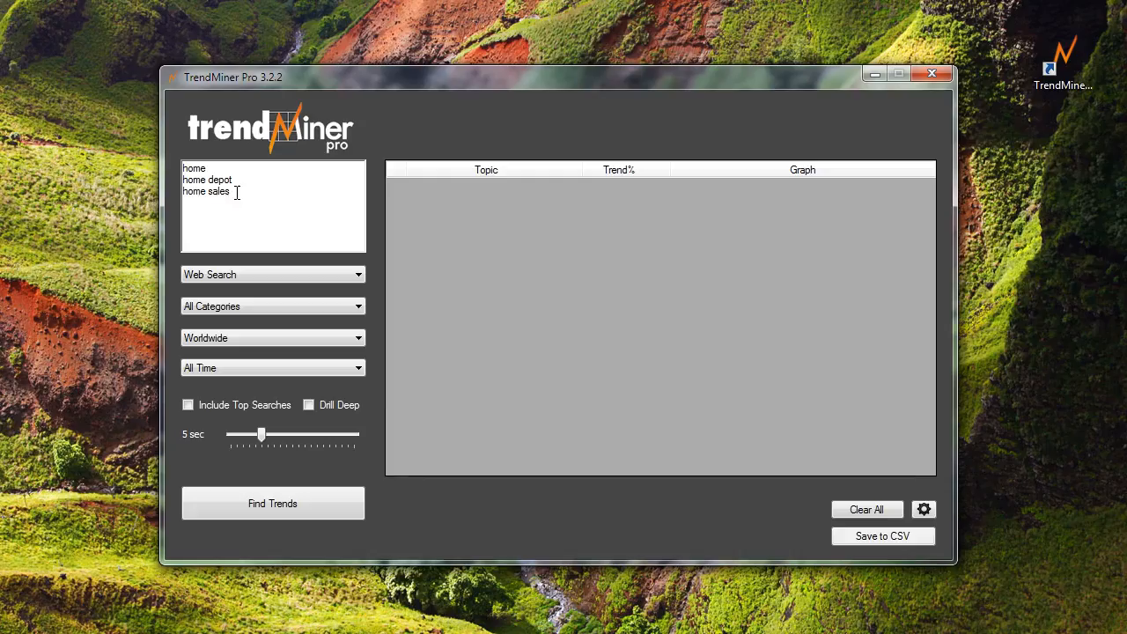
Step: Delete the home depot and home sales lines so that only home remains in the keyword list
drag(231, 191, 174, 179)
key(BackSpace)
key(BackSpace)
Step: Switch to the Notepad notes and compare the home heading with the keyword entered in TrendMiner Pro
key(alt+Tab)
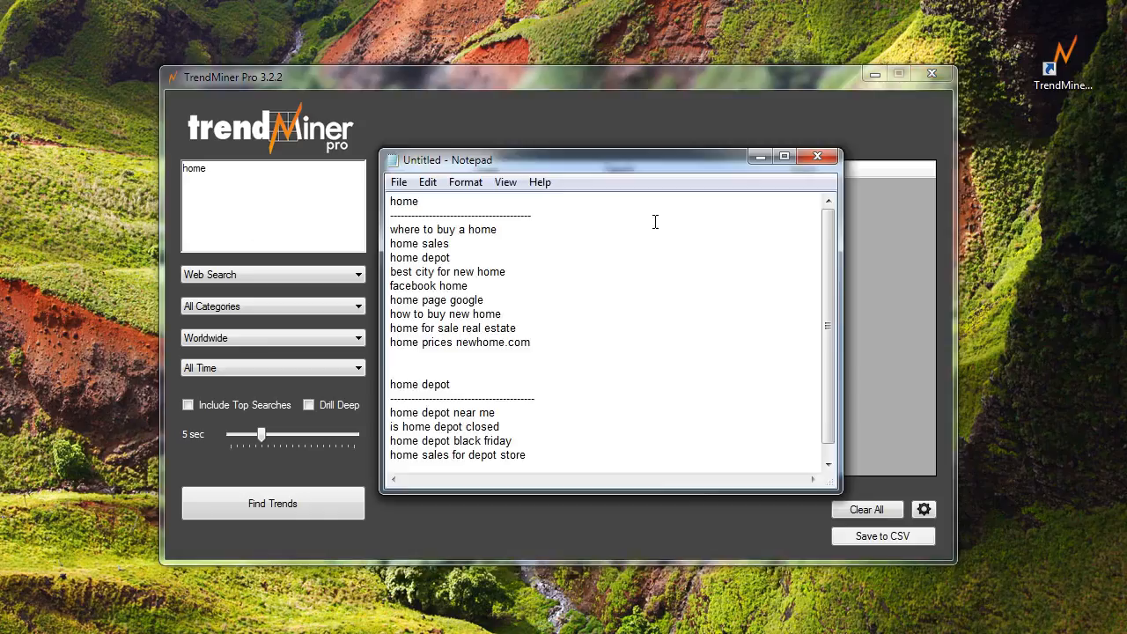
mouse_move(628, 169)
mouse_down()
mouse_move(654, 157)
mouse_move(639, 168)
mouse_up()
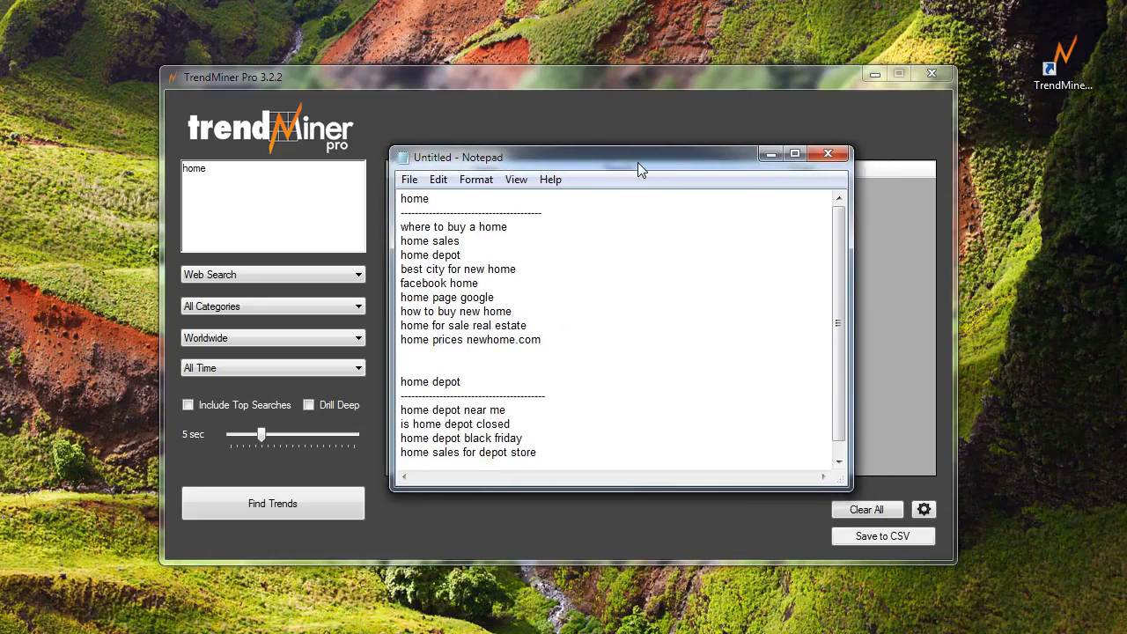
click(445, 198)
drag(444, 199, 398, 199)
click(192, 169)
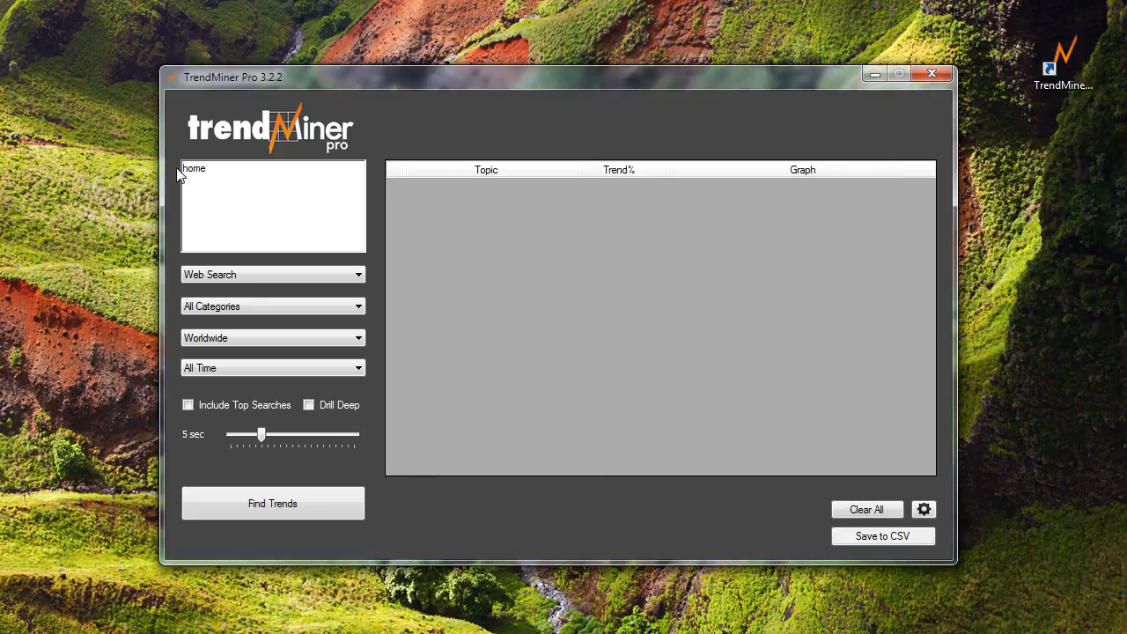
key(alt+Tab)
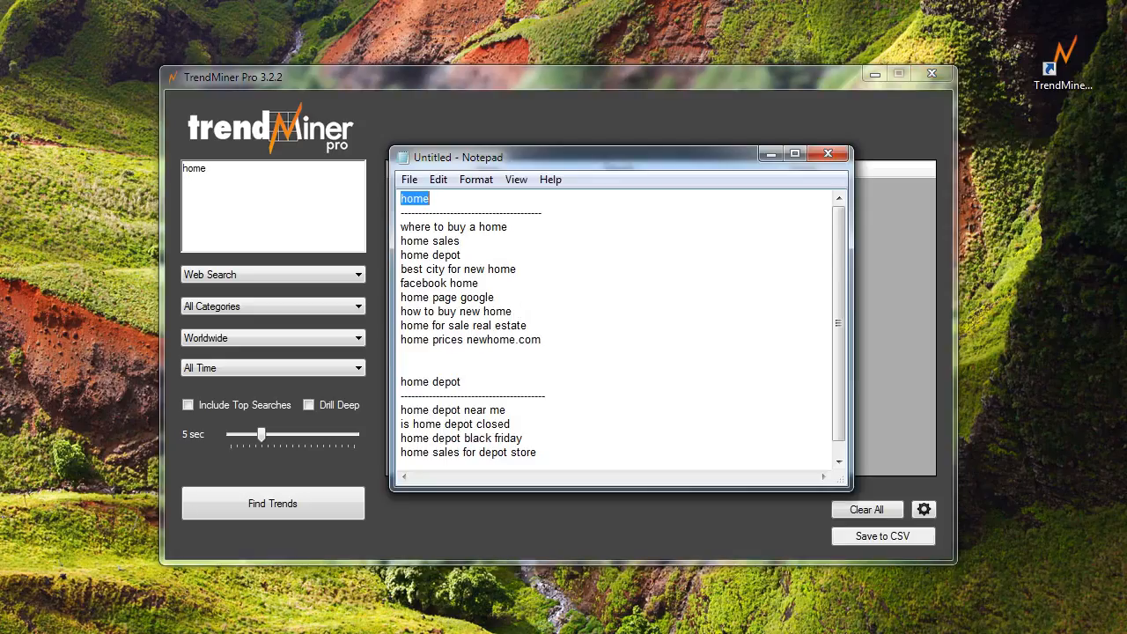
Step: Examine how the word home occurs in the phrases listed under the home heading in Notepad
click(437, 200)
drag(397, 229, 508, 229)
drag(399, 240, 509, 227)
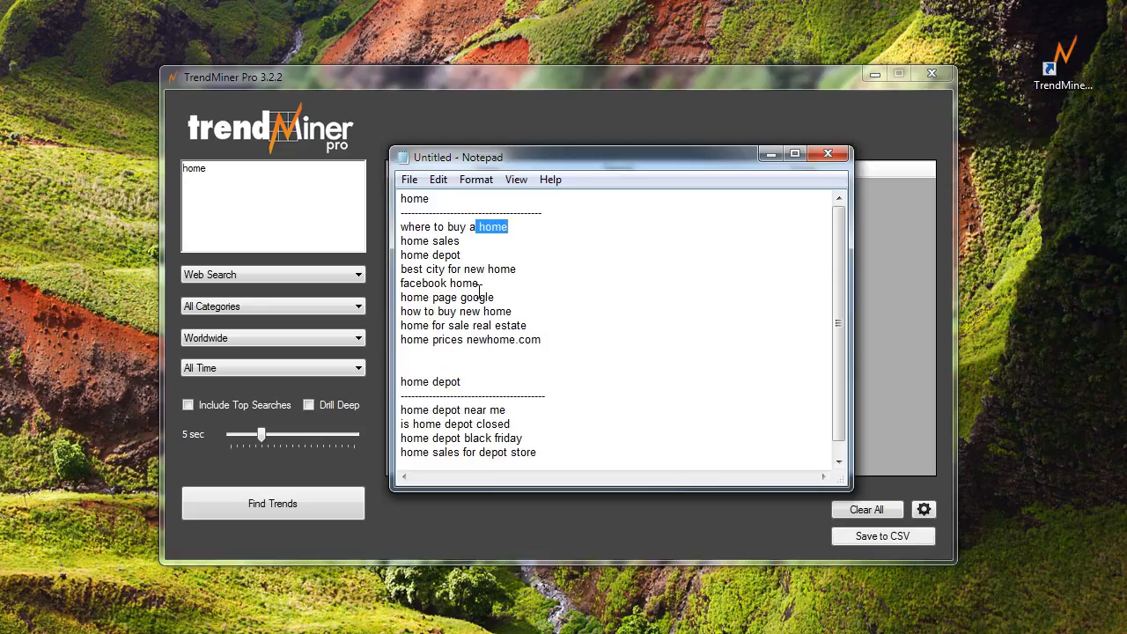
click(473, 256)
drag(553, 339, 401, 226)
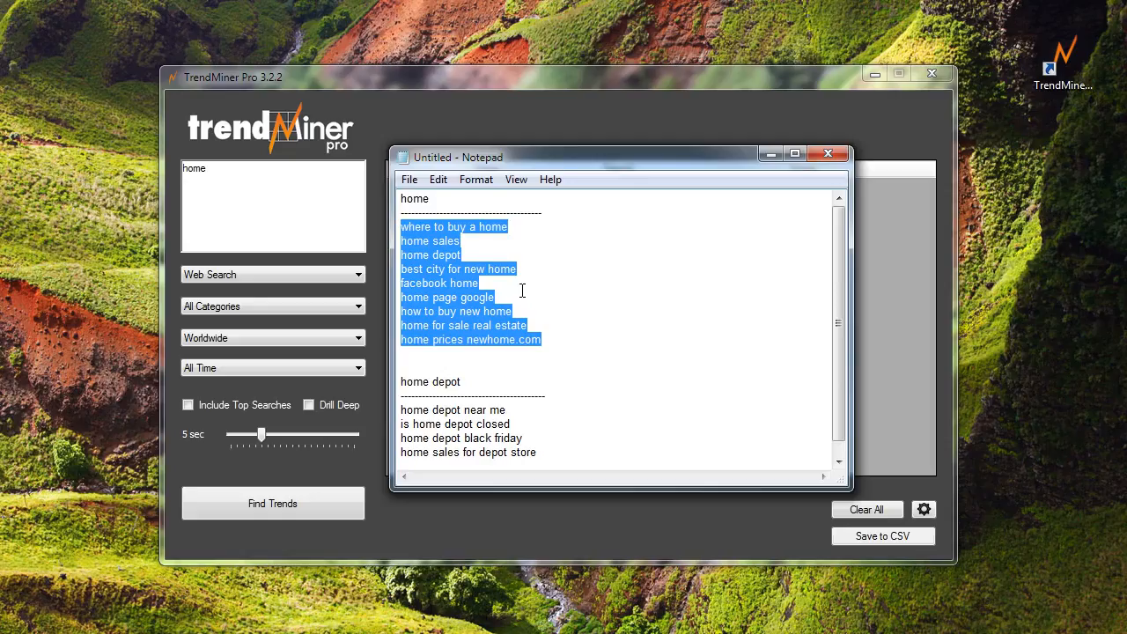
click(526, 273)
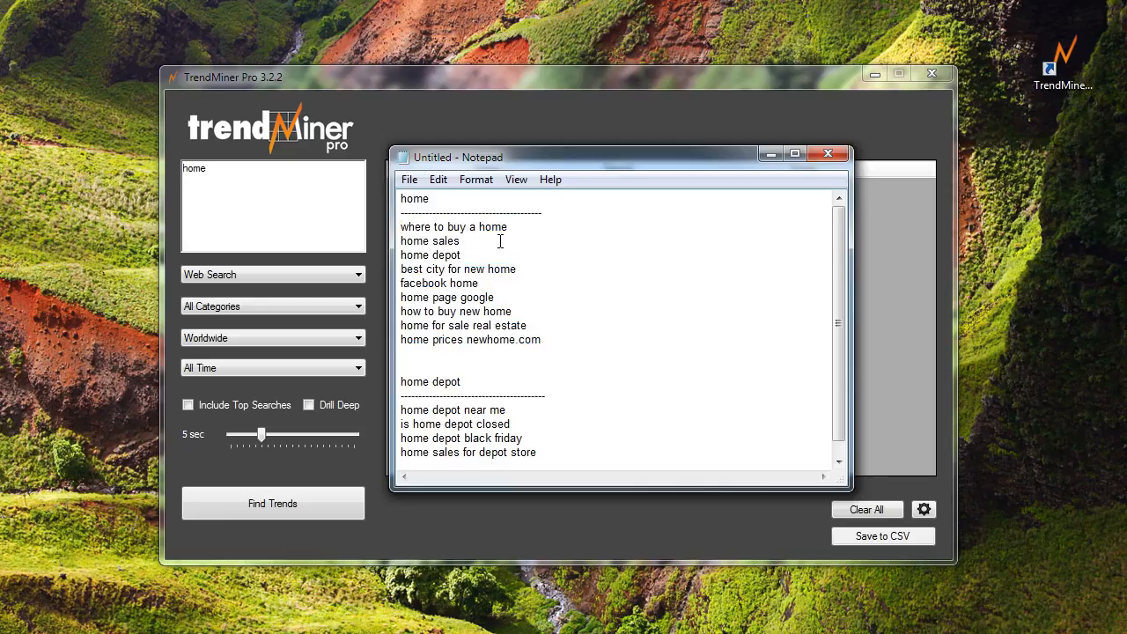
drag(431, 199, 401, 201)
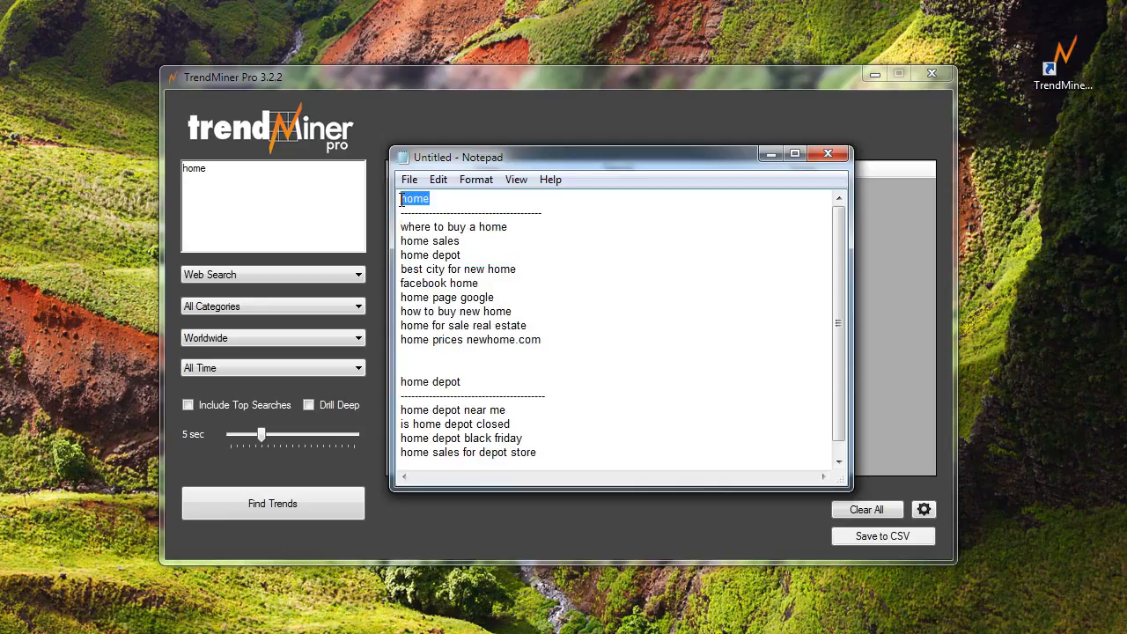
click(447, 272)
drag(542, 333, 400, 227)
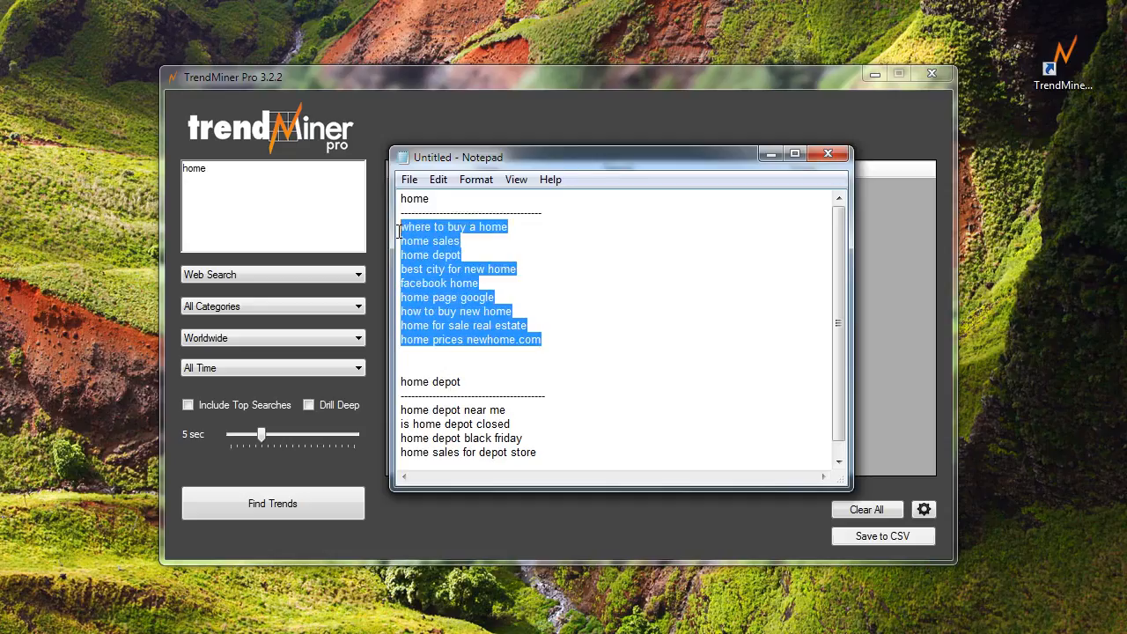
click(471, 289)
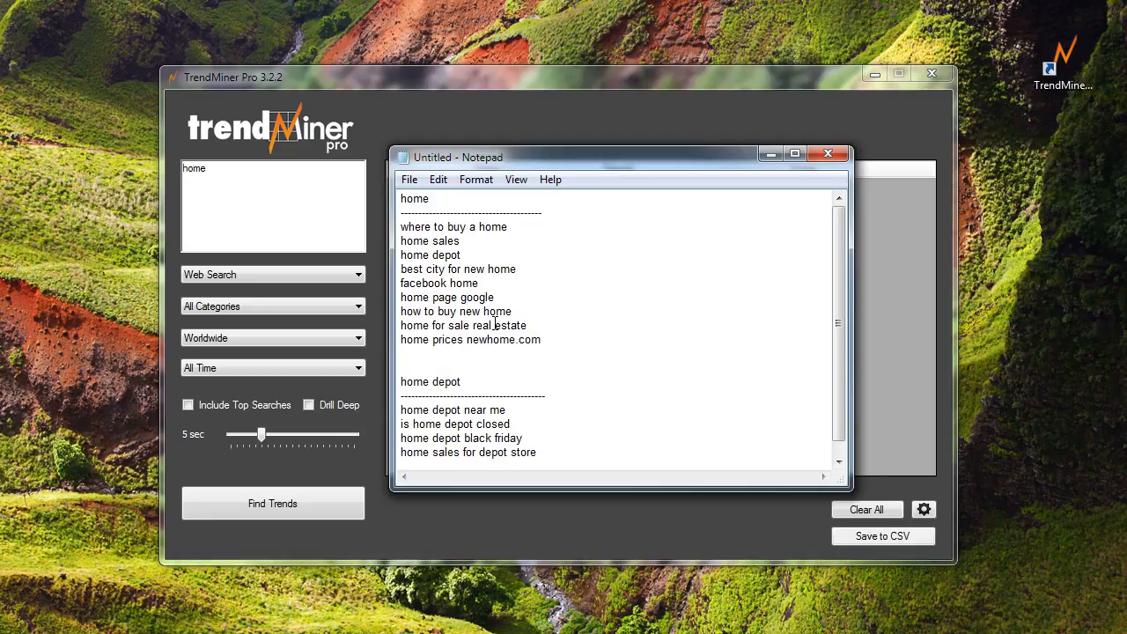
drag(479, 226, 516, 226)
click(525, 279)
Step: Return to TrendMiner Pro and extend the keyword to home depot, matching the second Notepad heading
drag(462, 381, 400, 382)
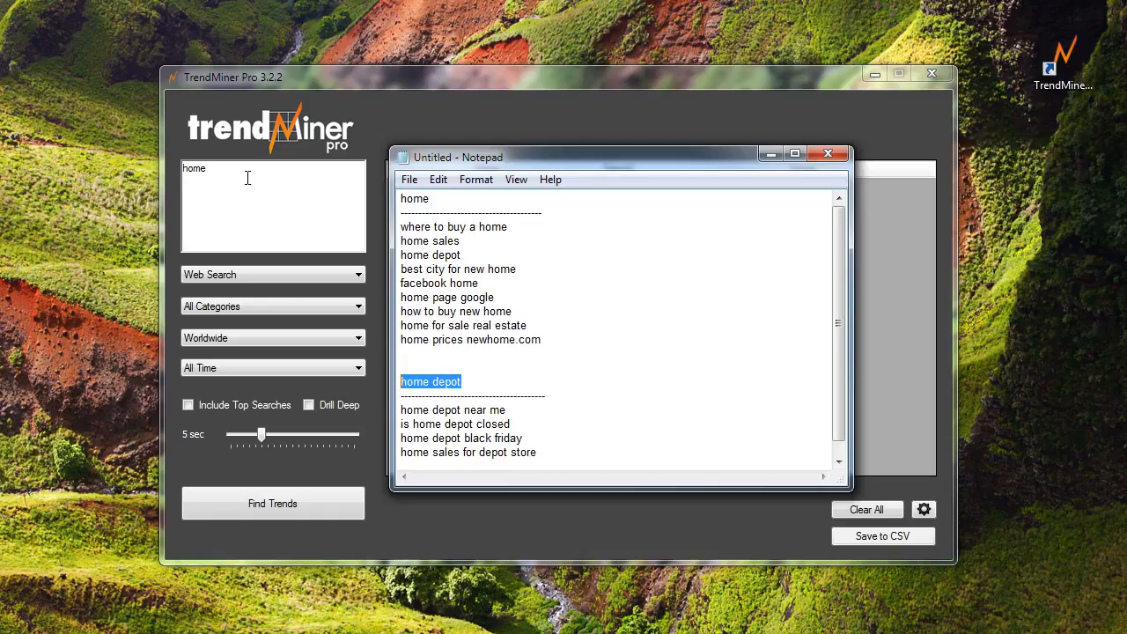
click(247, 176)
text(depot)
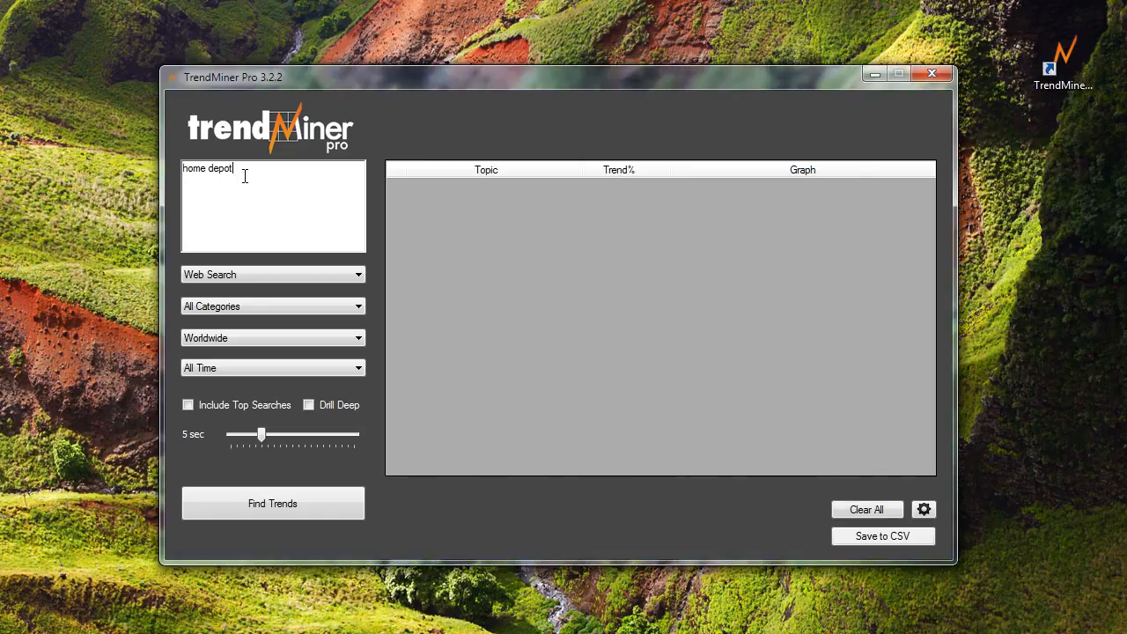
Step: Switch back to Notepad and examine how the words home and depot occur in the phrases under the home depot heading
key(alt+Tab)
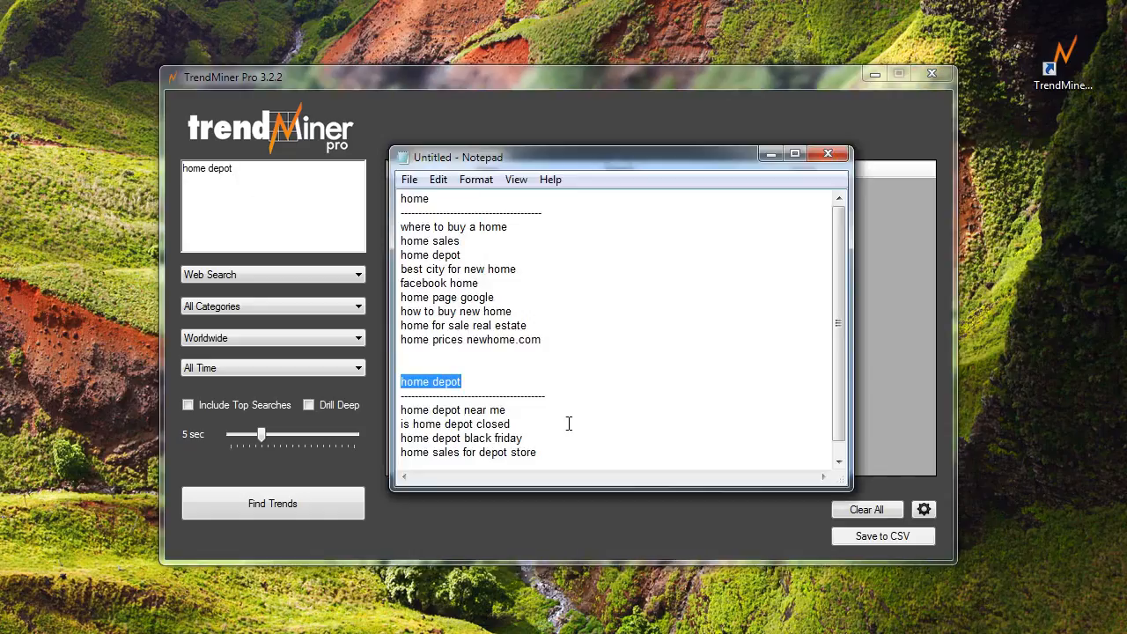
click(535, 385)
drag(402, 382, 460, 381)
click(413, 410)
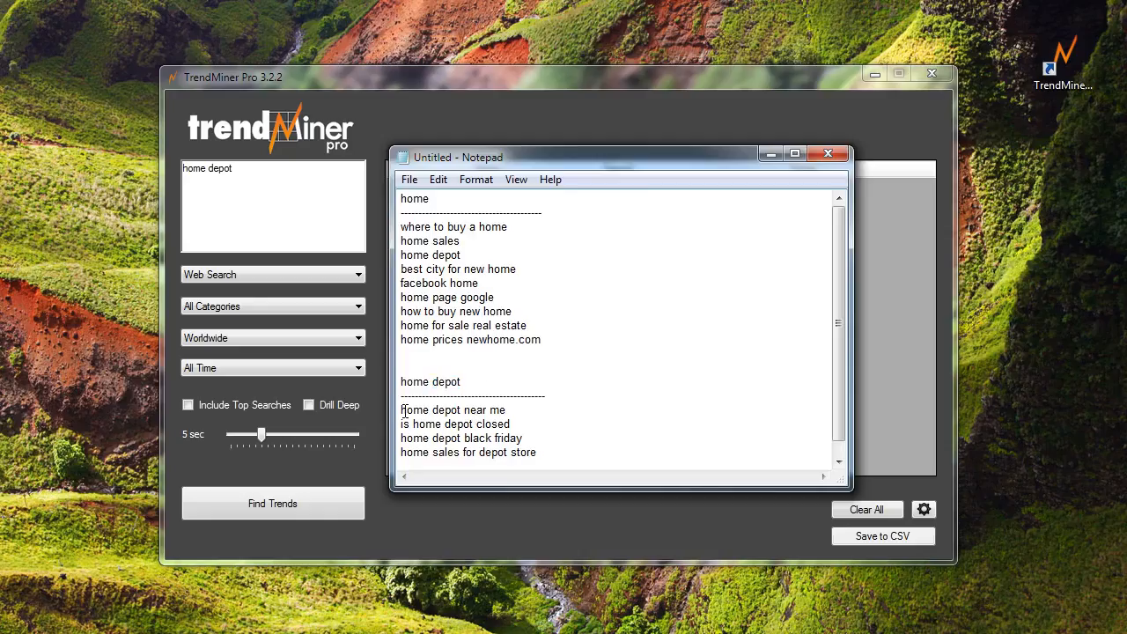
drag(402, 410, 506, 411)
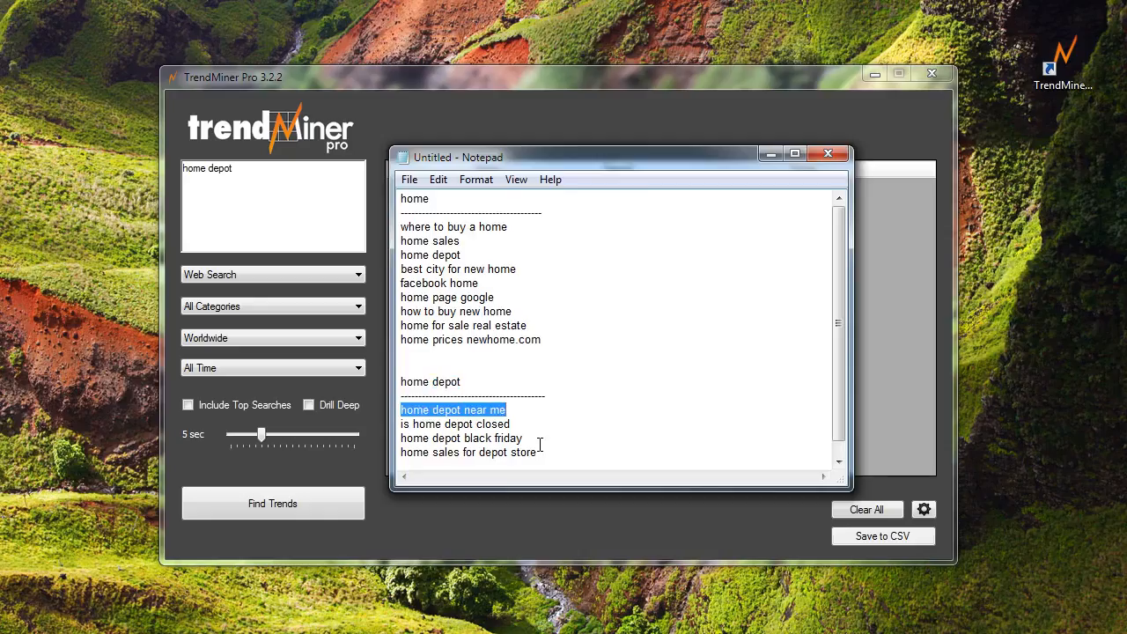
drag(401, 424, 509, 424)
click(509, 424)
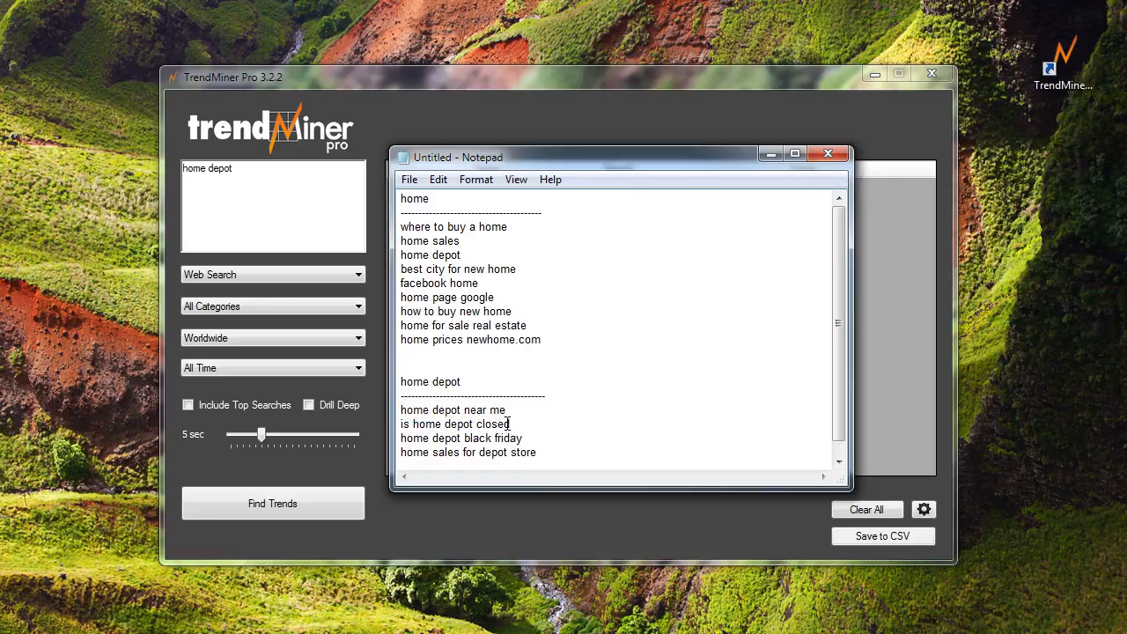
drag(403, 453, 551, 453)
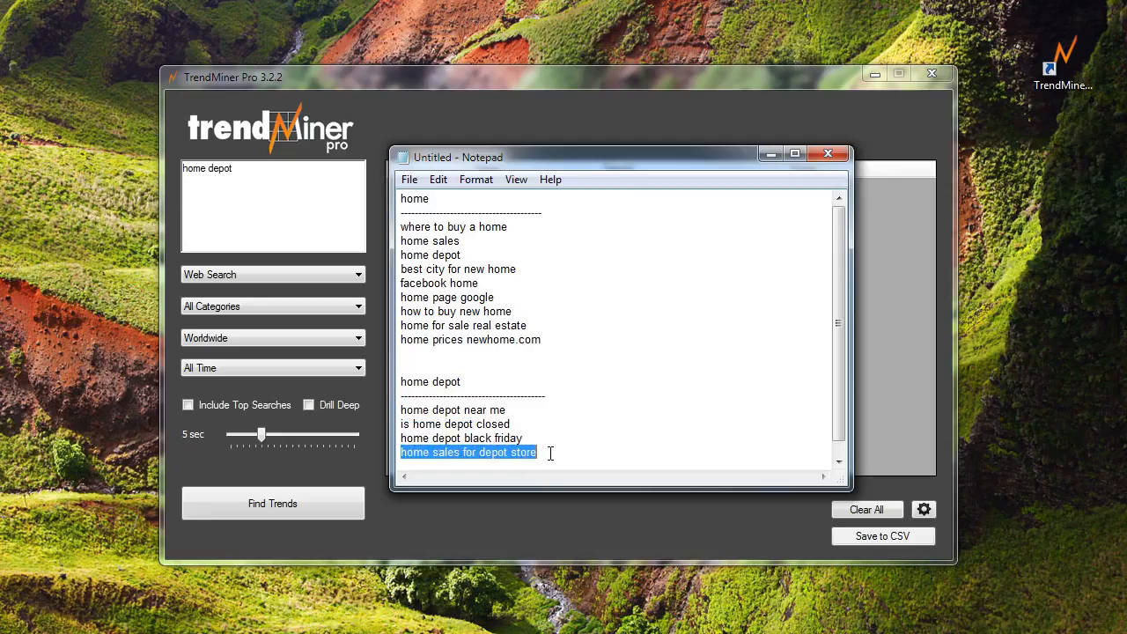
click(550, 454)
drag(402, 453, 424, 451)
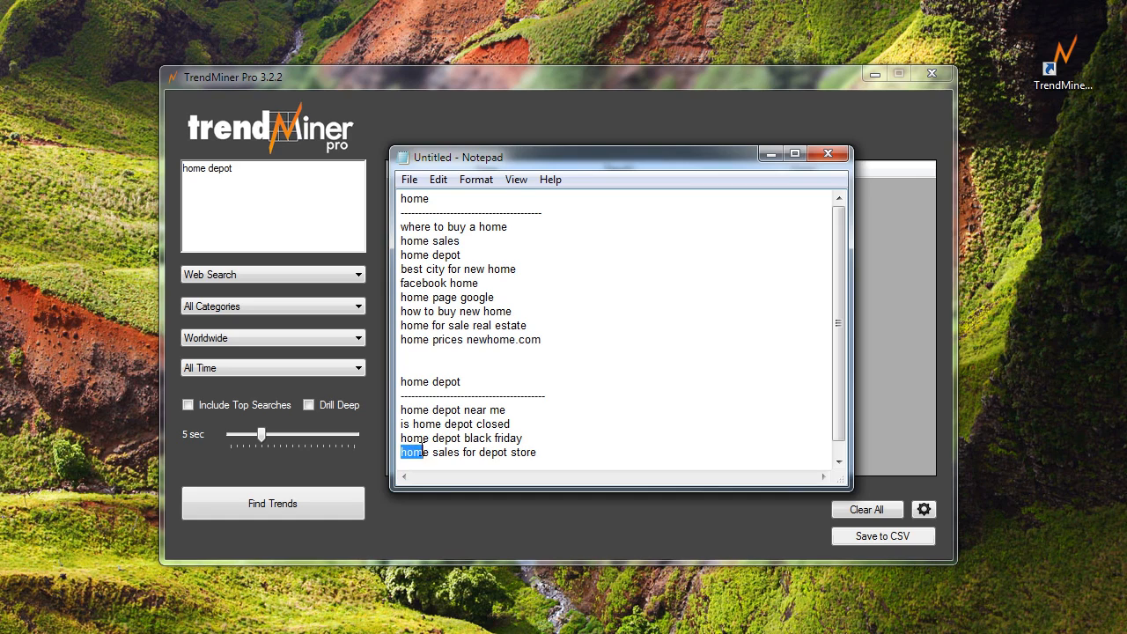
double_click(486, 453)
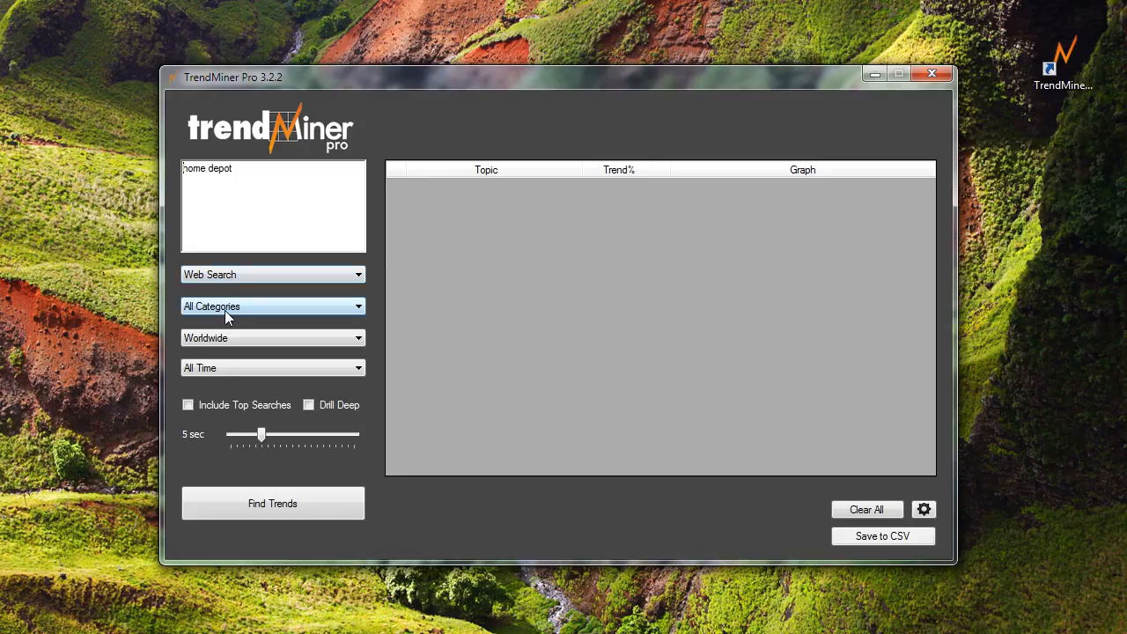
Step: Run the trend search for home depot in TrendMiner Pro, stop it, and look through the listed topics
click(286, 500)
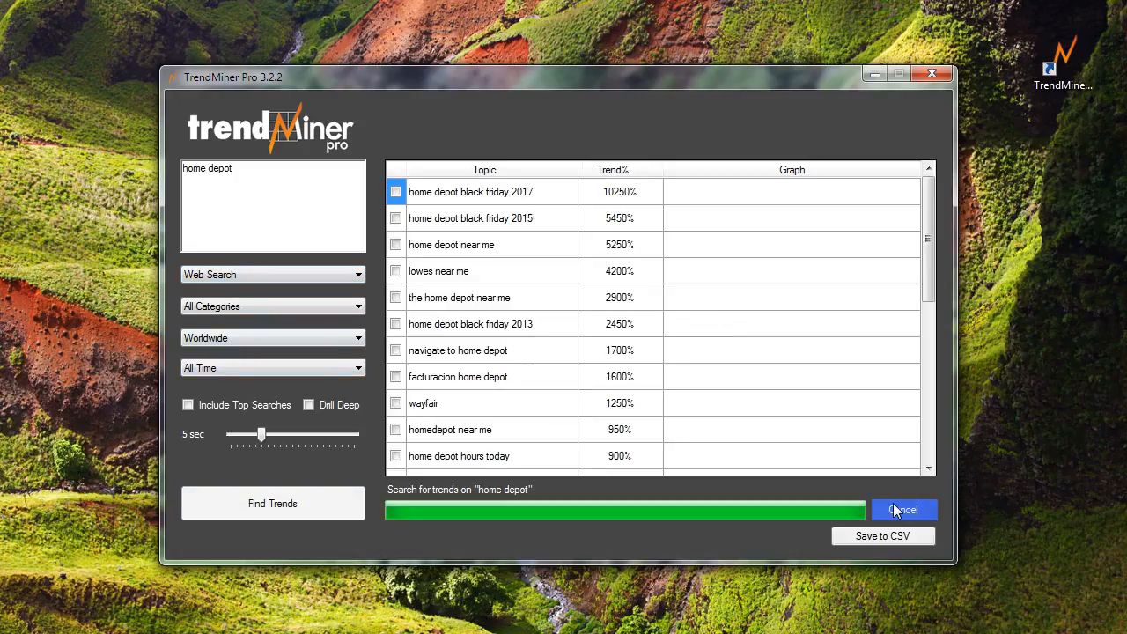
click(898, 511)
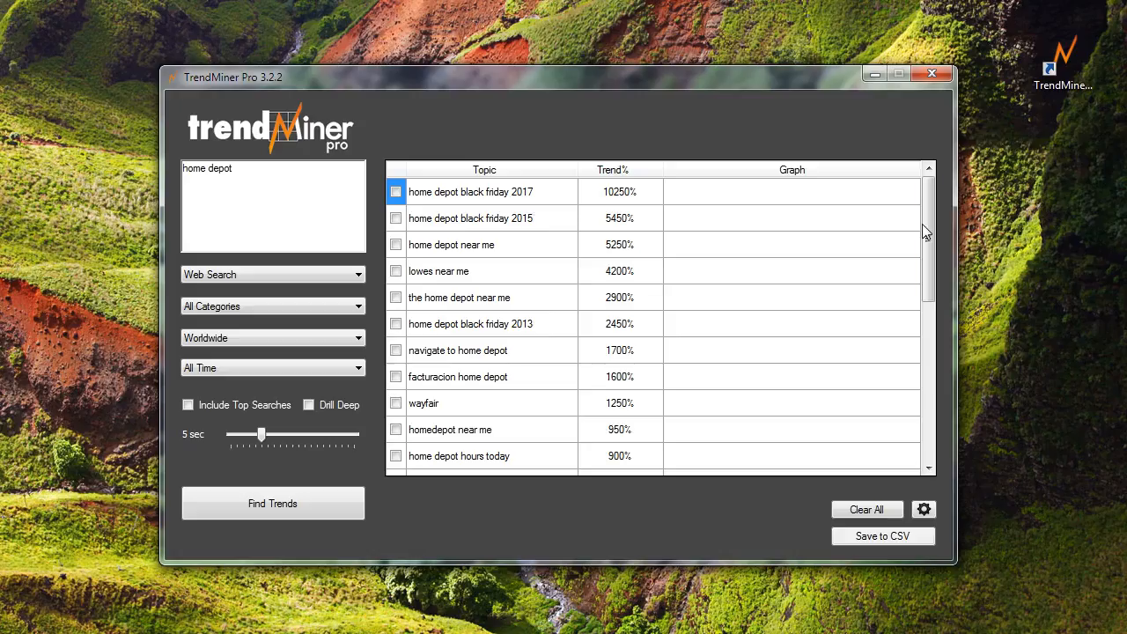
drag(924, 231, 941, 275)
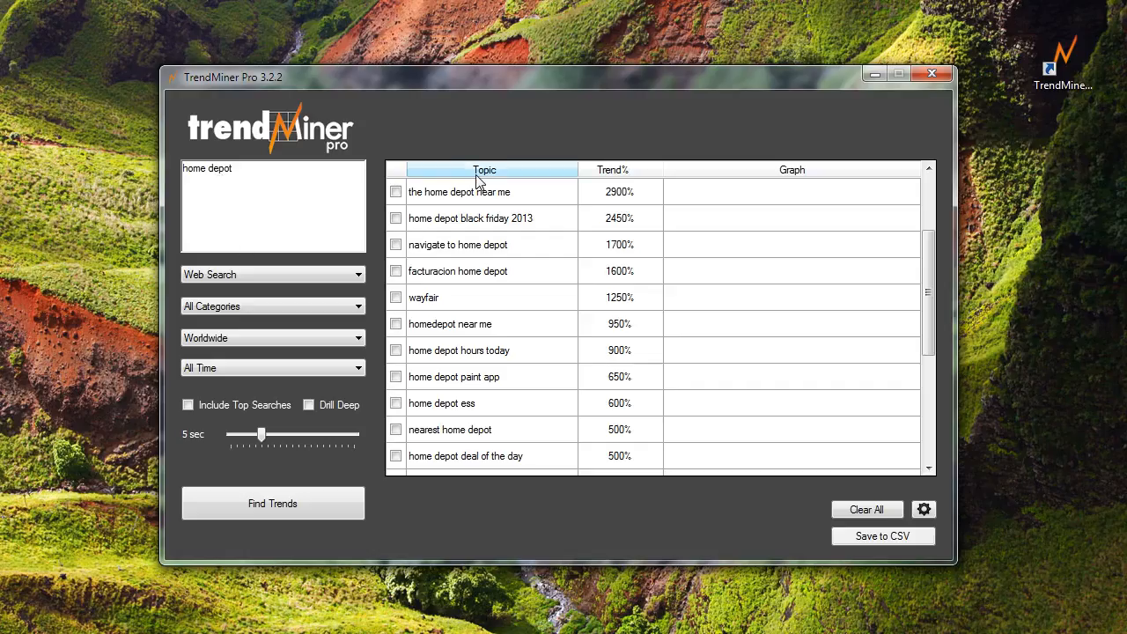
drag(930, 277, 953, 222)
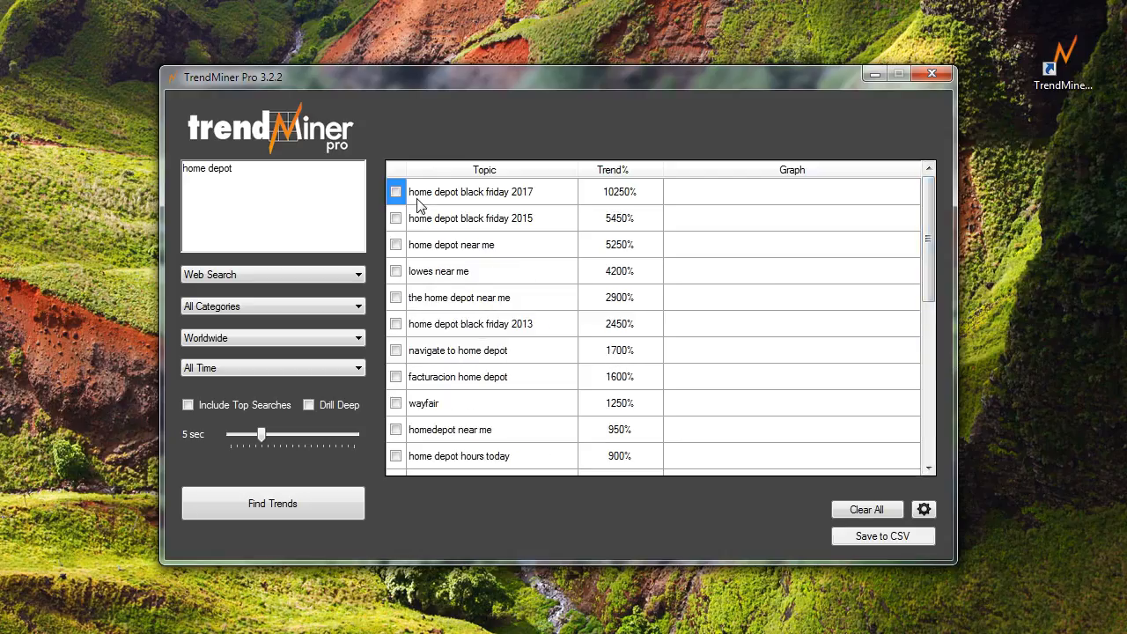